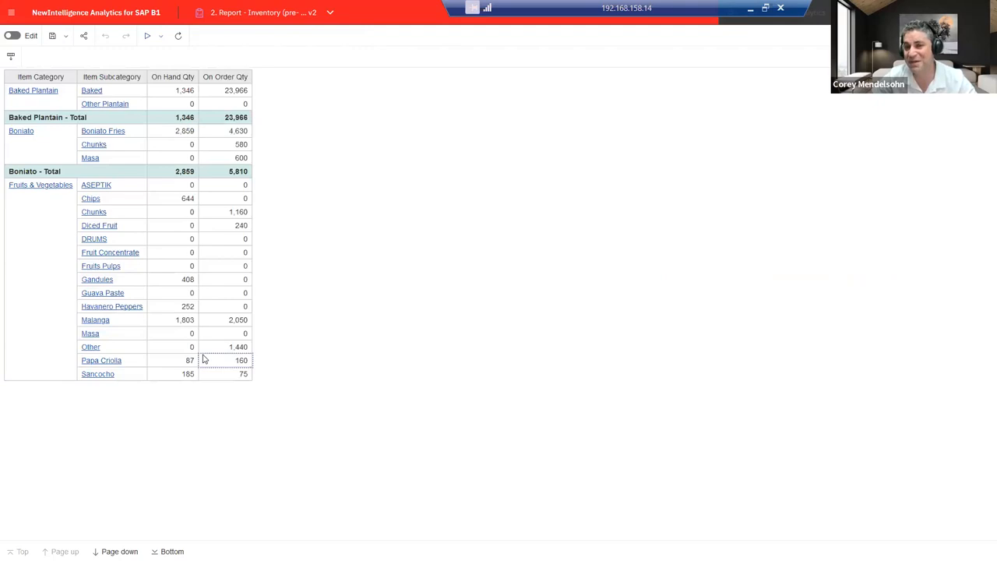
Step: Review the inventory quantities by category and drill through to the item details of the Fruits & Vegetables Chips subcategory
{"action": "left_click", "coordinate": [76, 237]}
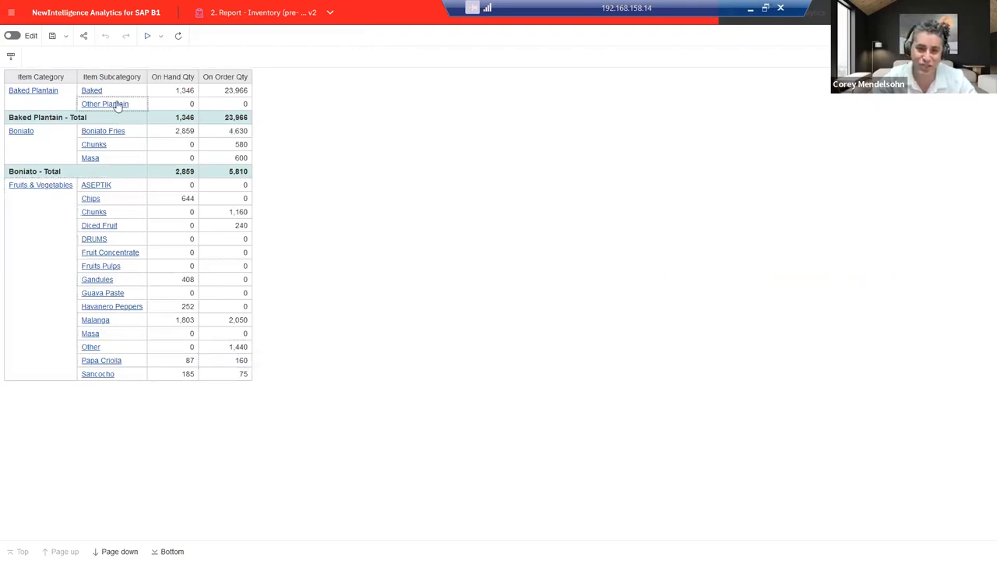
{"action": "left_click", "coordinate": [62, 118]}
{"action": "left_click", "coordinate": [47, 145]}
{"action": "left_click", "coordinate": [100, 136]}
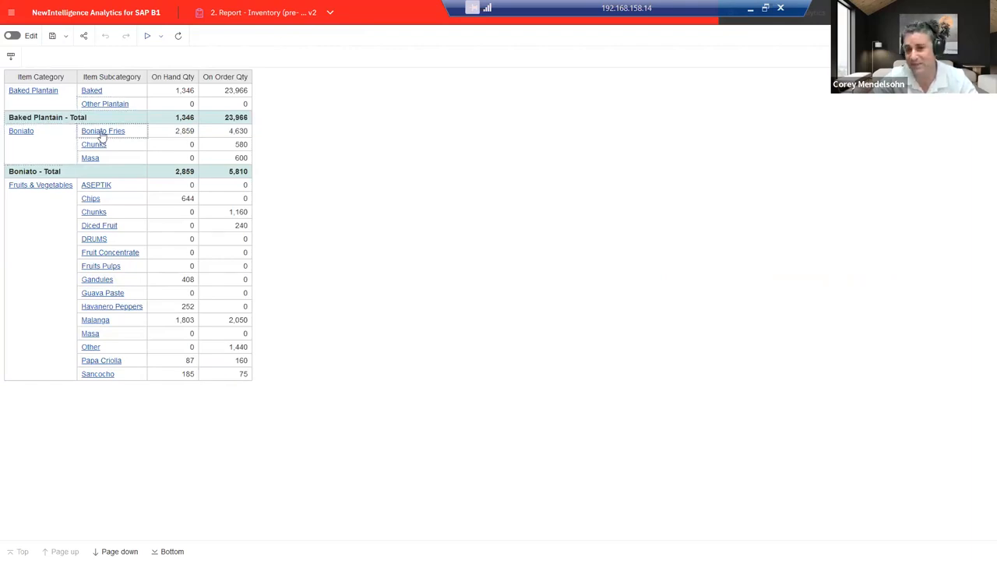
{"action": "left_click", "coordinate": [162, 140]}
{"action": "left_click", "coordinate": [217, 141]}
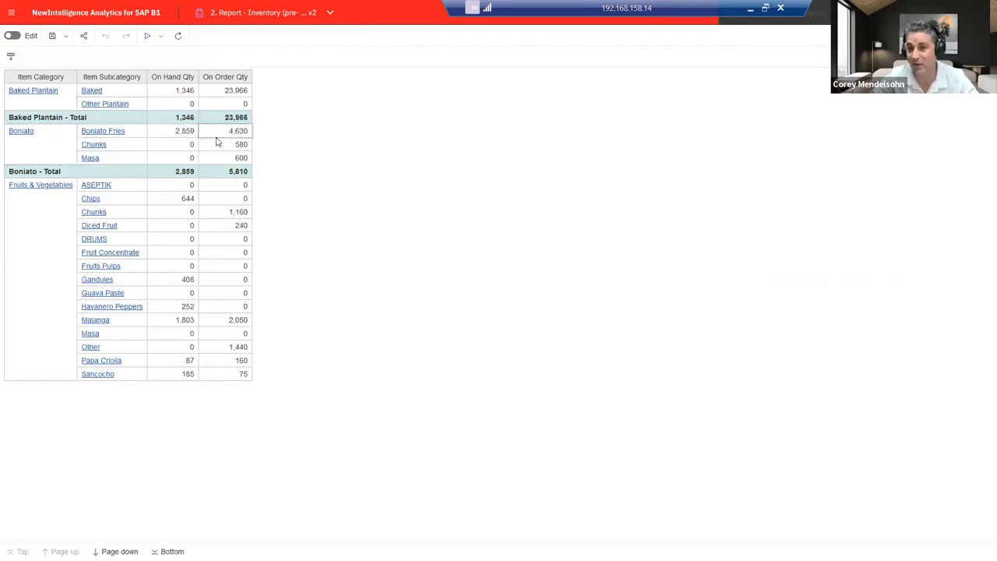
{"action": "left_click", "coordinate": [133, 187]}
{"action": "left_click", "coordinate": [103, 202]}
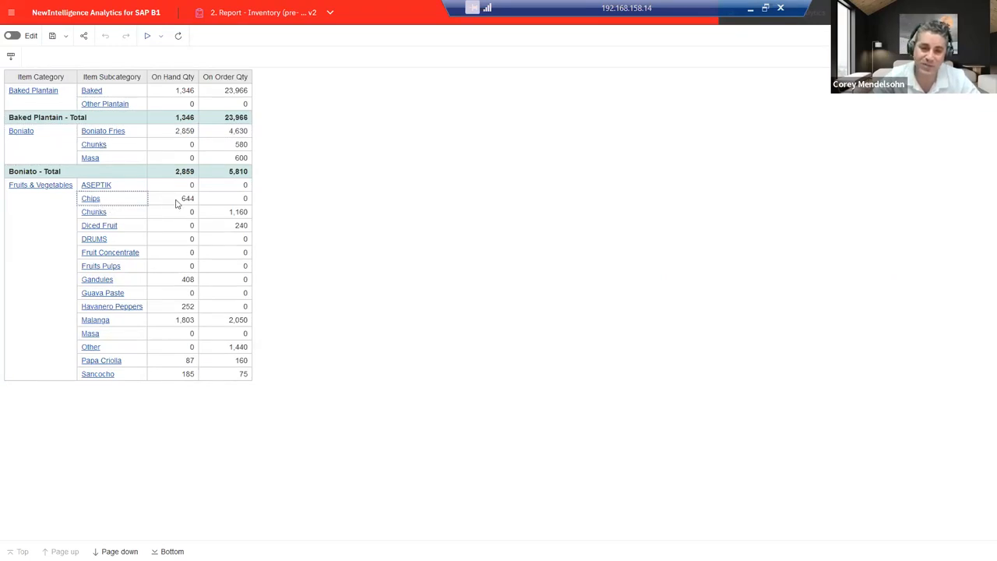
{"action": "left_click", "coordinate": [94, 202]}
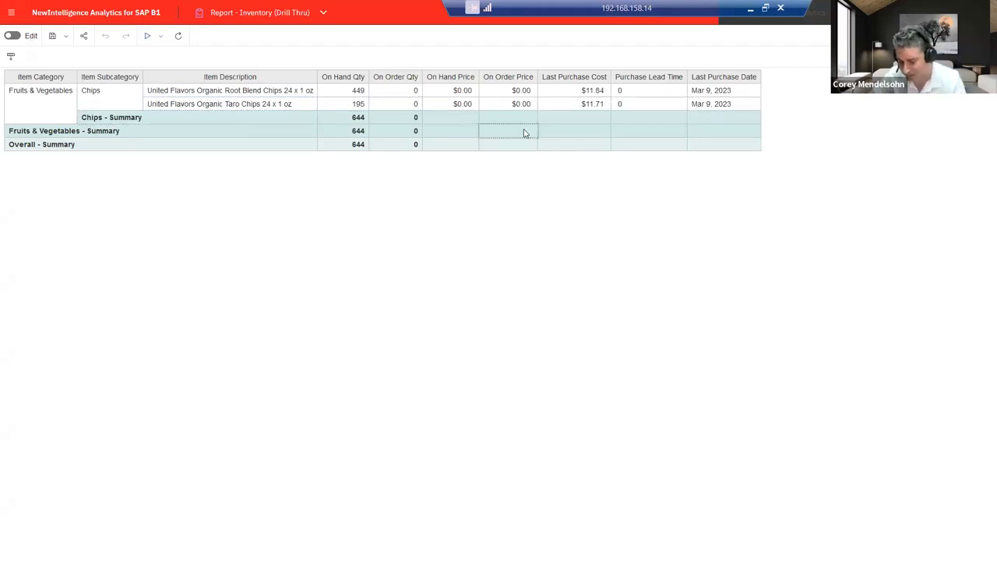
Step: Leave full-screen view, return to the main inventory report's browser tab, and switch to the unsaved New report with its properties hidden
{"action": "key", "text": "F11"}
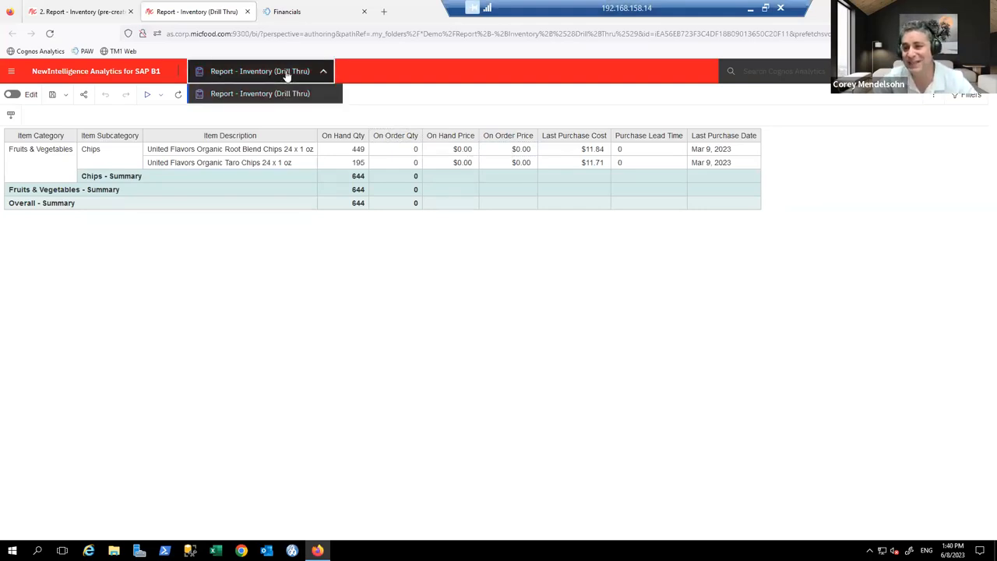
{"action": "left_click", "coordinate": [90, 12]}
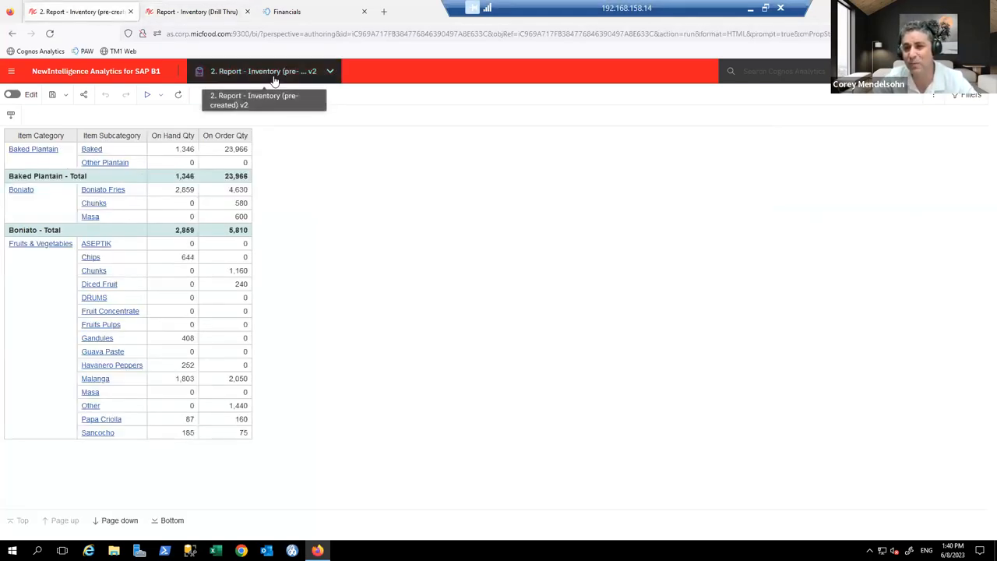
{"action": "left_click", "coordinate": [270, 75]}
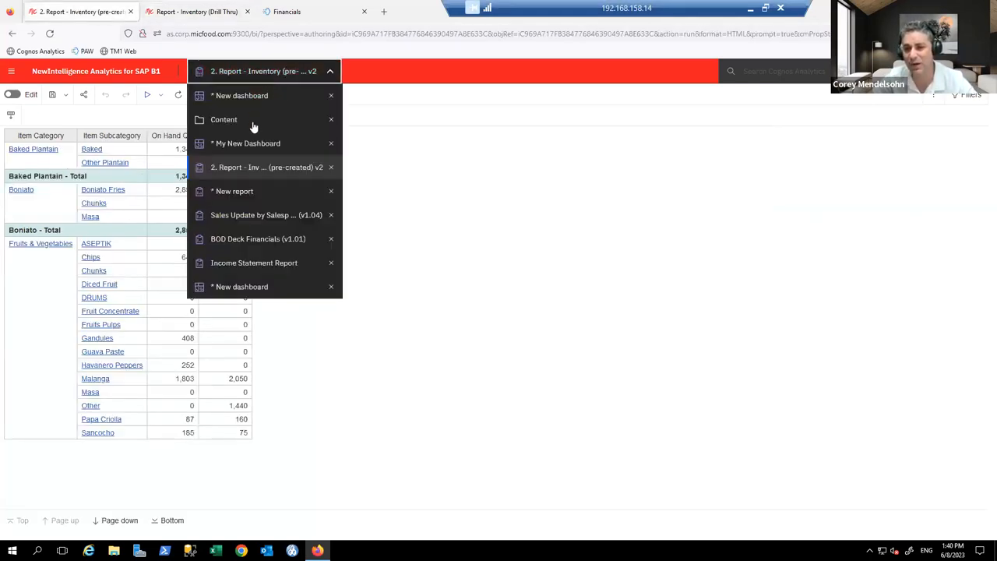
{"action": "left_click", "coordinate": [268, 191]}
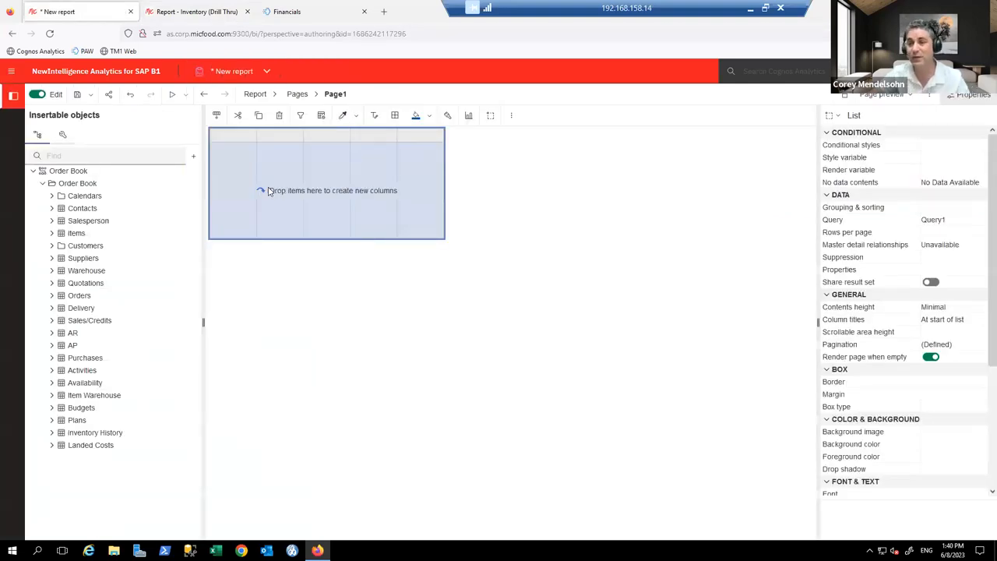
{"action": "left_click", "coordinate": [968, 101]}
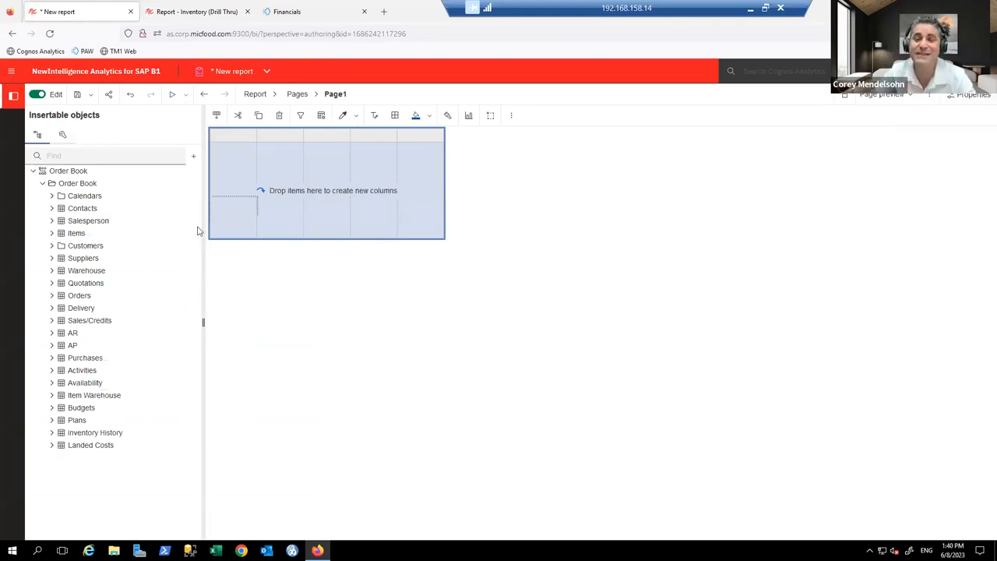
Step: Add Net Sales $, Sales Qty, Volume, Freight $ and Discounts $ from the Sales/Credits line key figures to the empty list
{"action": "left_click", "coordinate": [51, 322]}
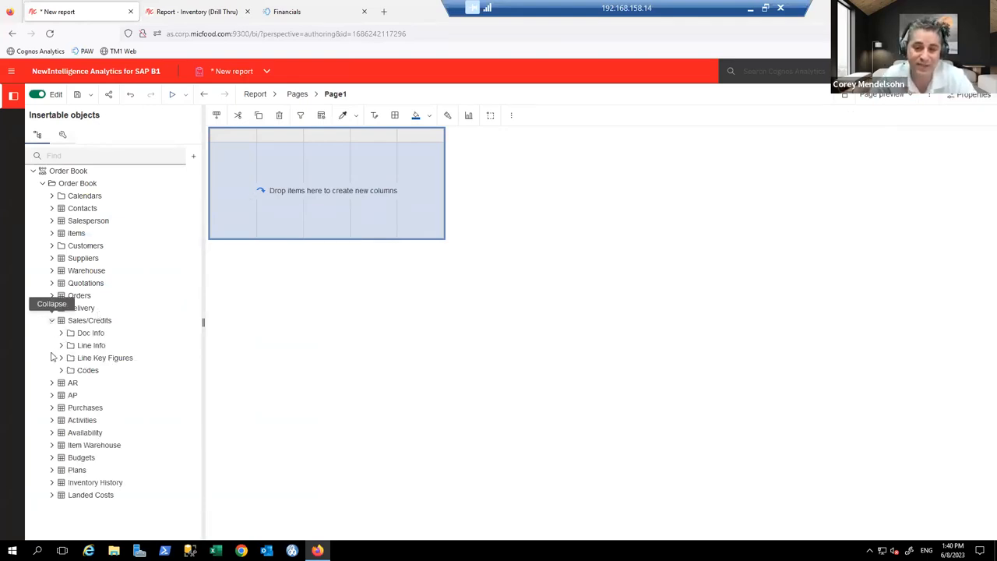
{"action": "left_click", "coordinate": [61, 359]}
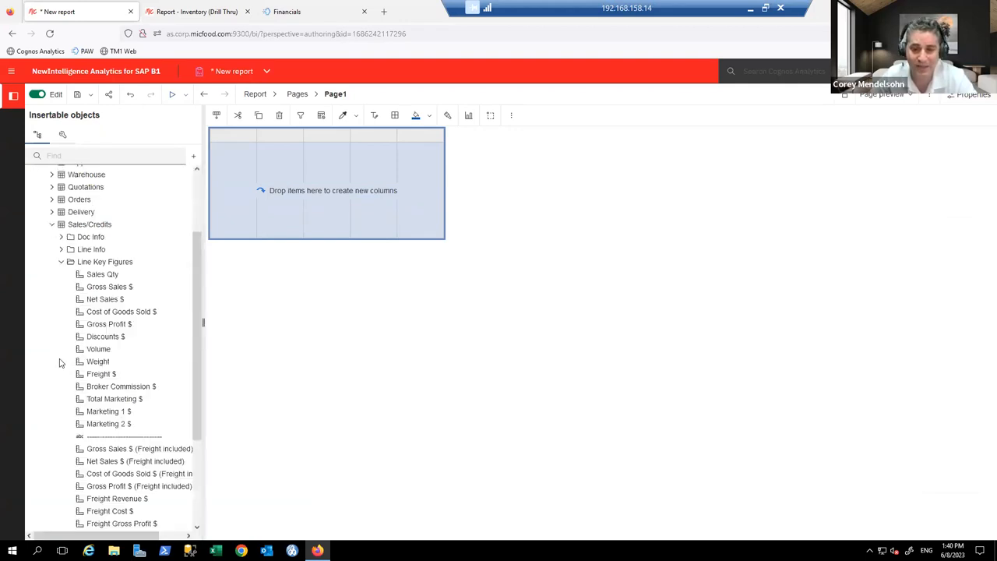
{"action": "scroll", "coordinate": [62, 363], "scroll_direction": "up", "scroll_amount": 1}
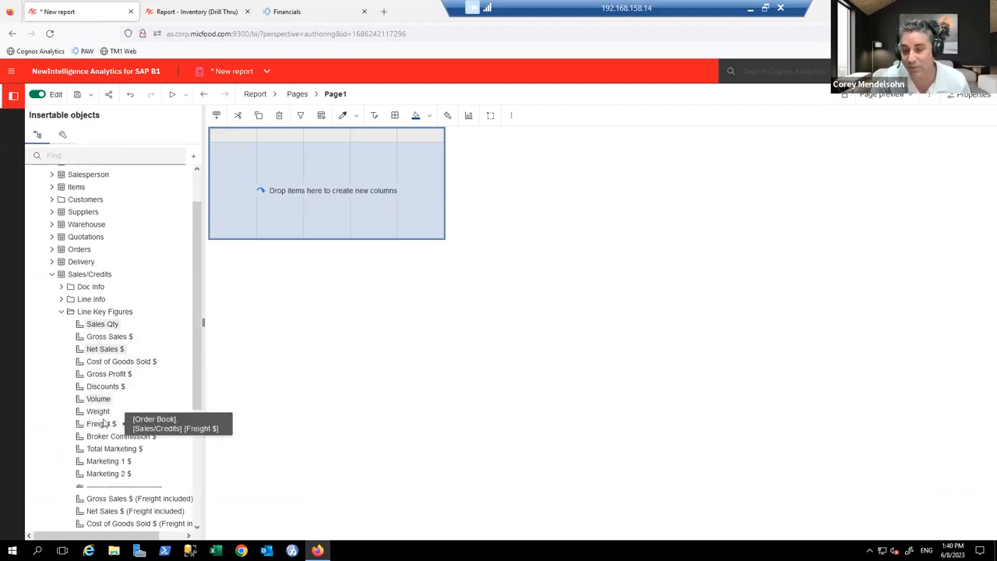
{"action": "left_click_drag", "start_coordinate": [100, 325], "coordinate": [244, 216]}
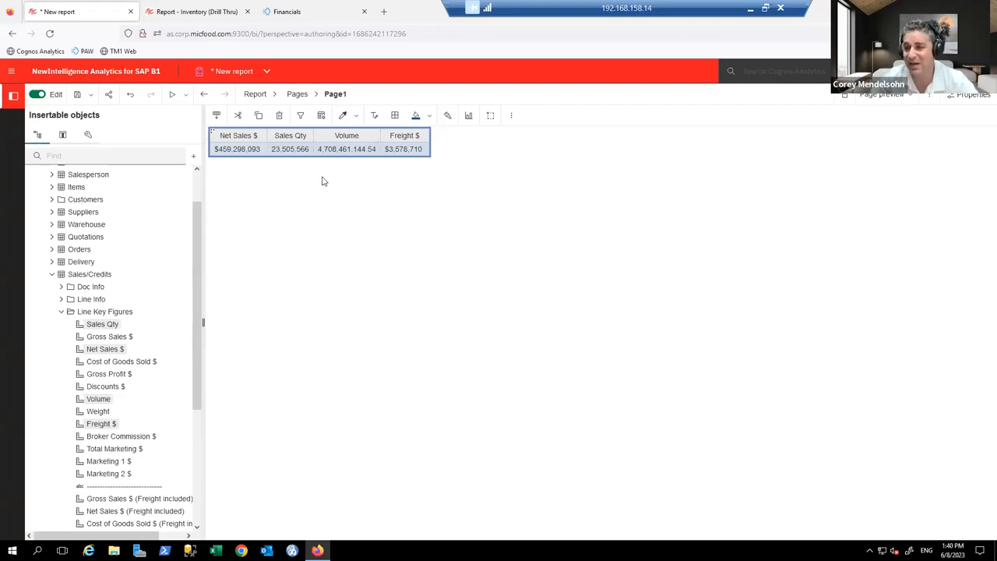
{"action": "left_click_drag", "start_coordinate": [121, 391], "coordinate": [409, 151]}
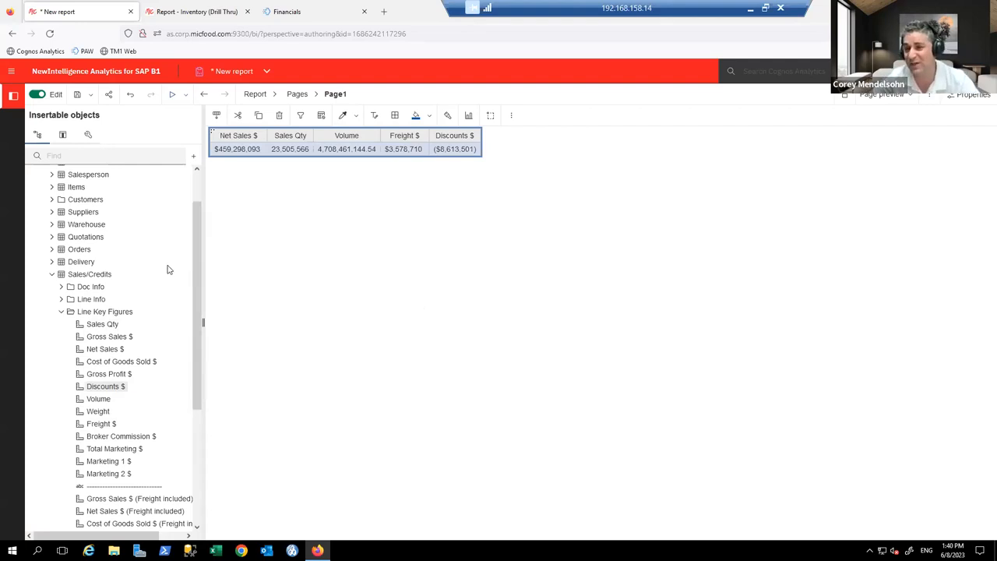
Step: Insert Item Category from the general item fields as the first column of the list
{"action": "left_click", "coordinate": [52, 187]}
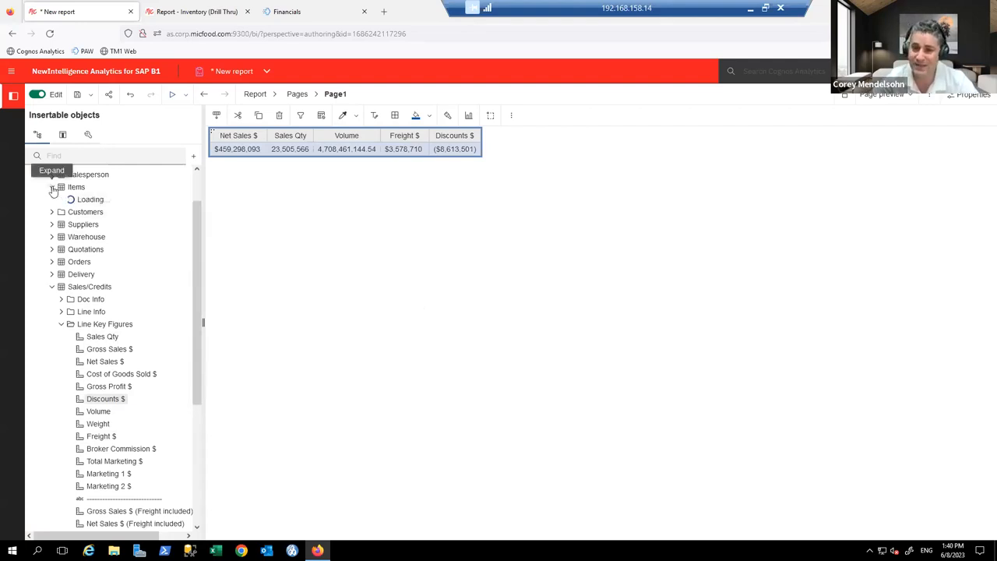
{"action": "left_click", "coordinate": [61, 199]}
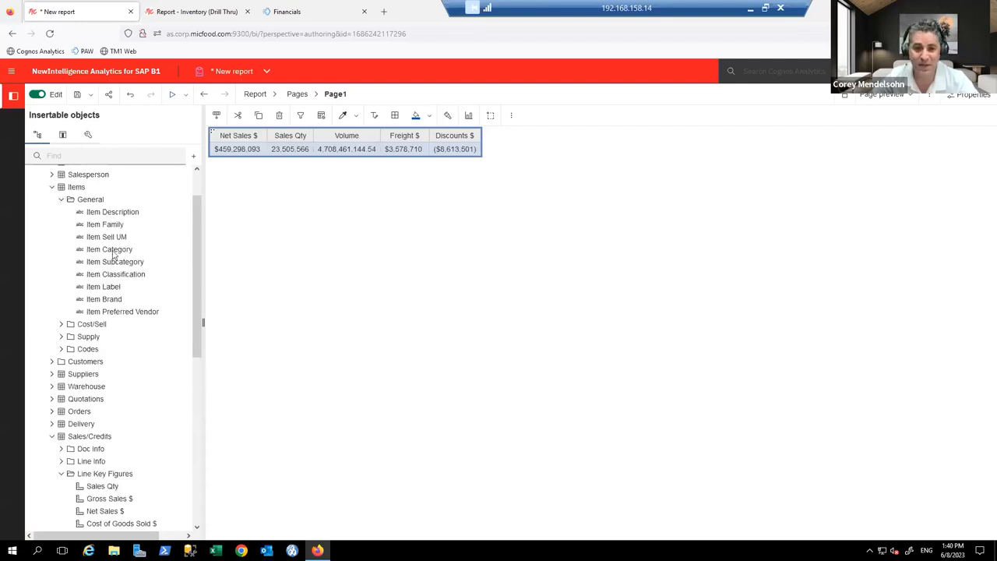
{"action": "left_click_drag", "start_coordinate": [111, 250], "coordinate": [218, 151]}
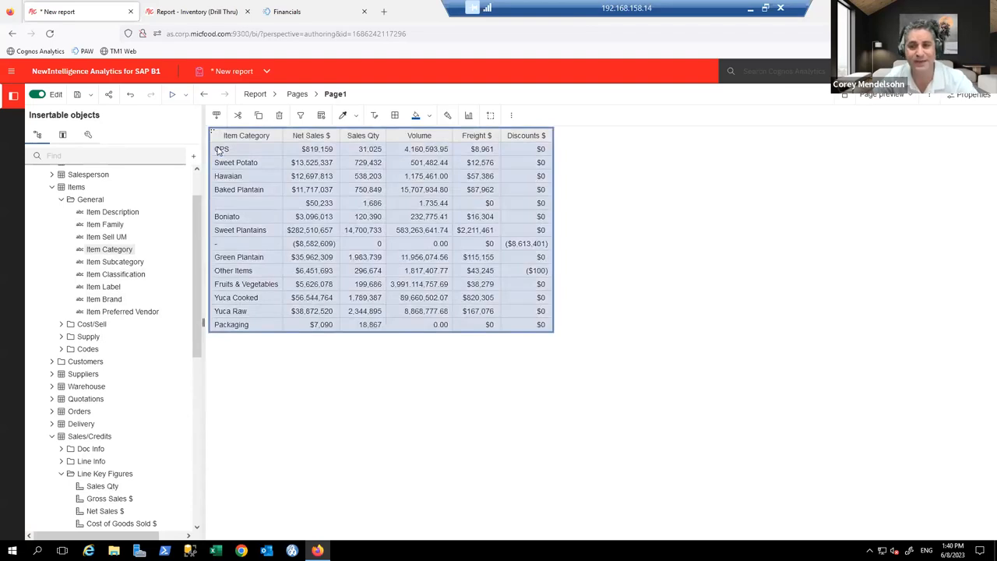
Step: Delete the Item Category column and insert Item Brand as the first column in its place
{"action": "left_click", "coordinate": [232, 137]}
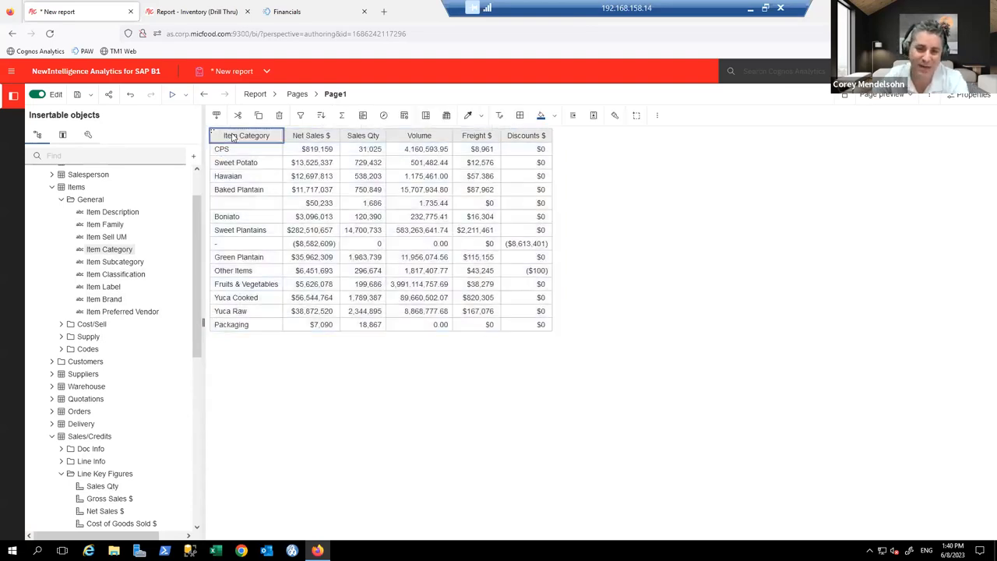
{"action": "key", "text": "Delete"}
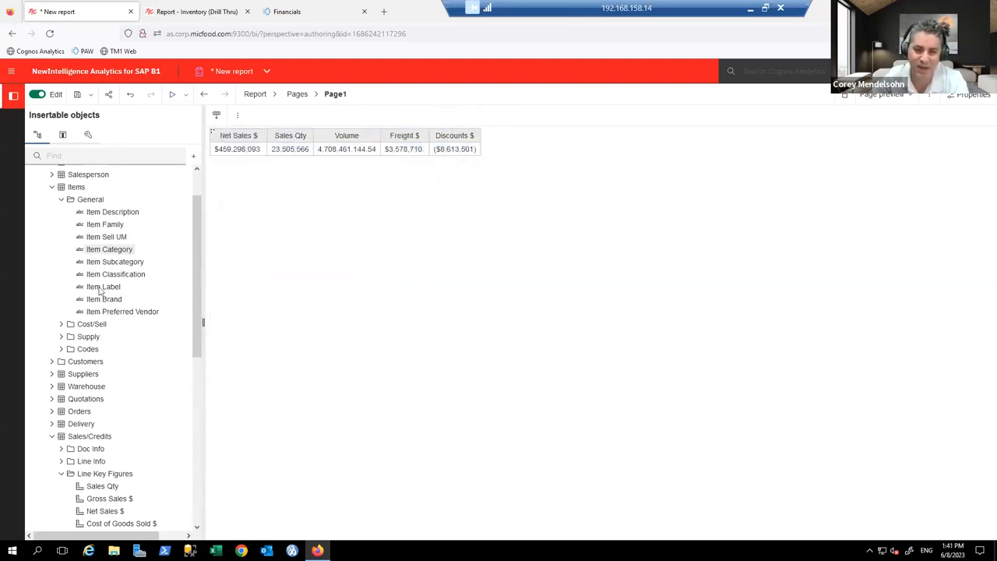
{"action": "left_click_drag", "start_coordinate": [105, 299], "coordinate": [222, 140]}
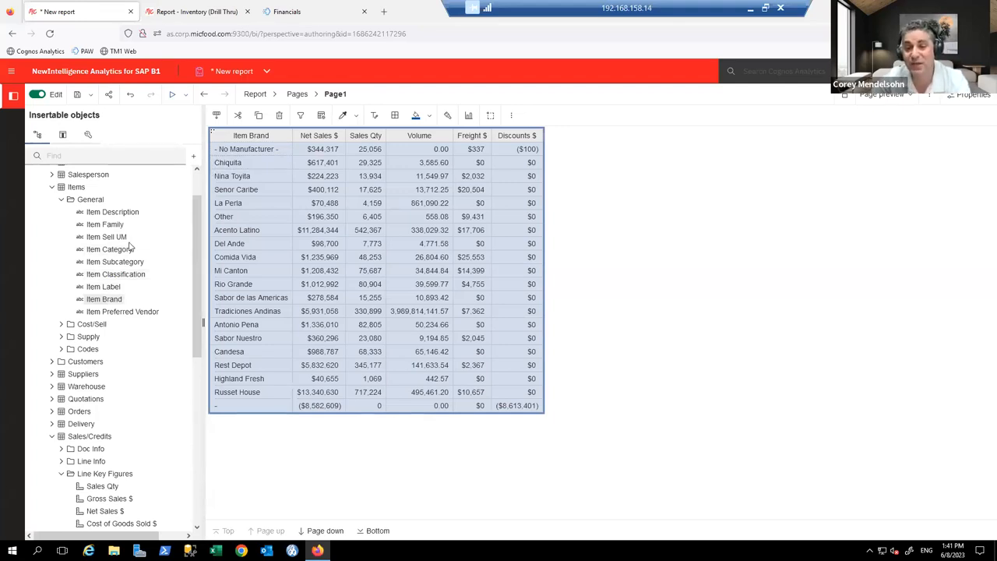
Step: Add Salesperson Name to the list and place its column before Item Brand
{"action": "left_click", "coordinate": [52, 178]}
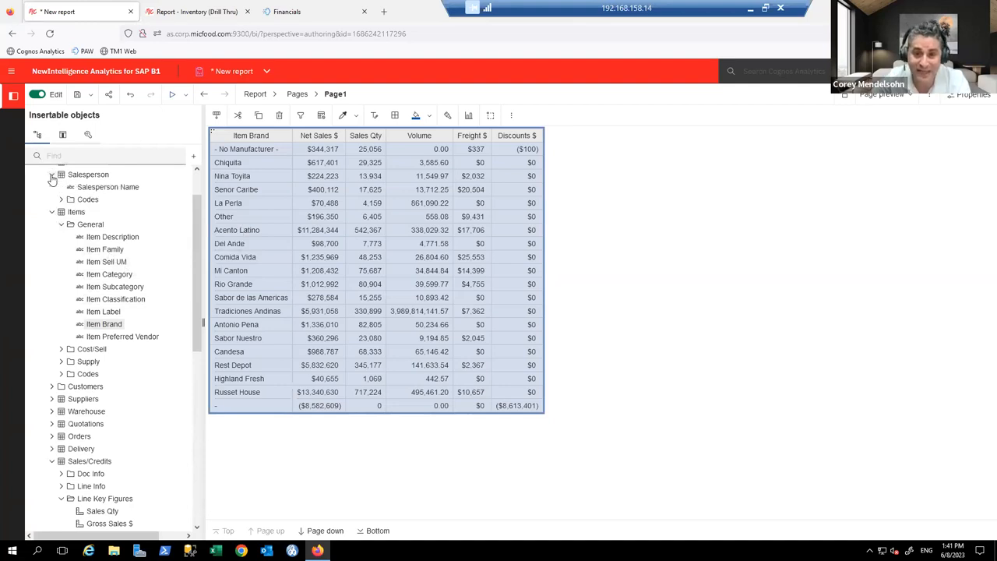
{"action": "left_click_drag", "start_coordinate": [123, 187], "coordinate": [273, 185]}
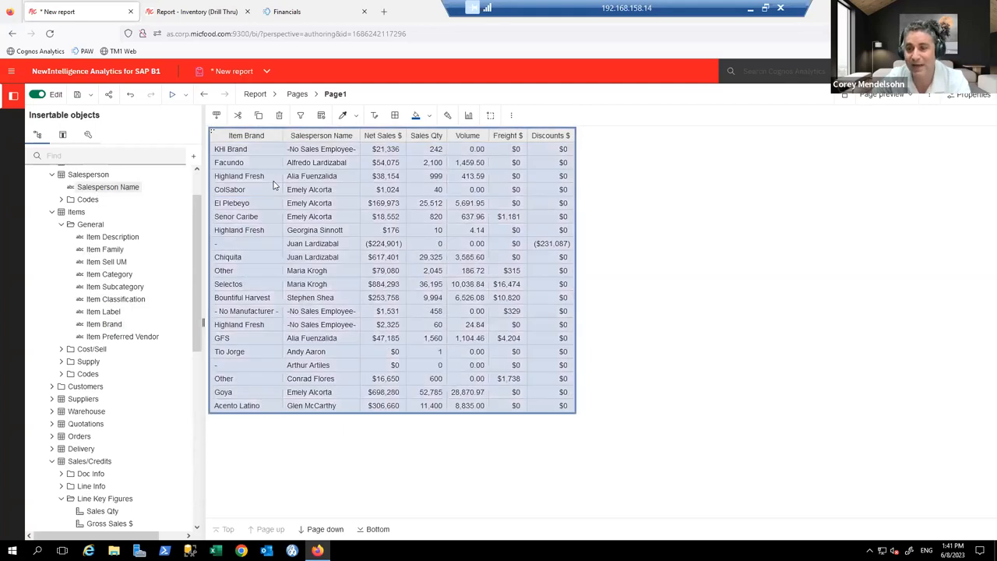
{"action": "left_click", "coordinate": [325, 138]}
{"action": "left_click", "coordinate": [233, 149]}
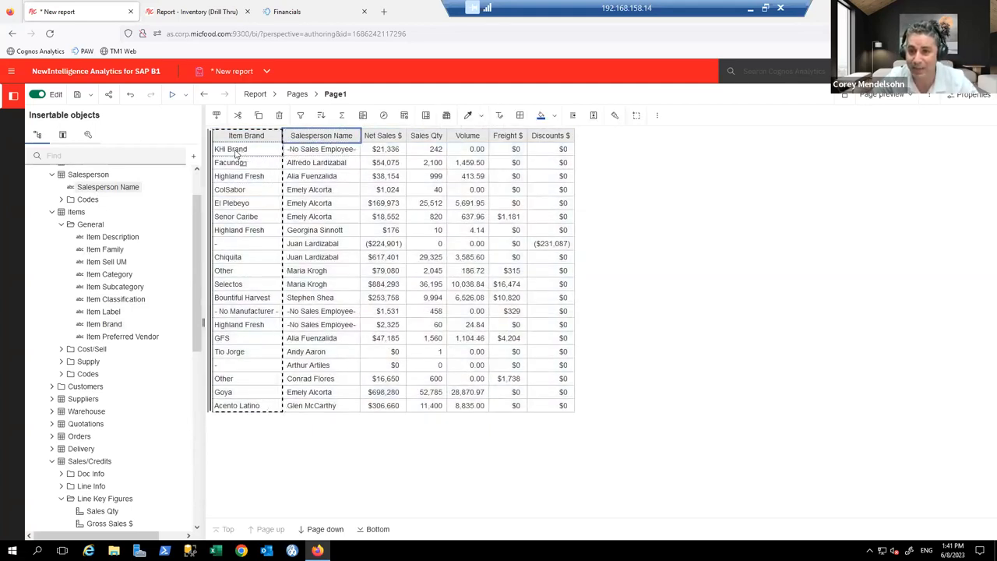
{"action": "left_click_drag", "start_coordinate": [235, 148], "coordinate": [234, 150]}
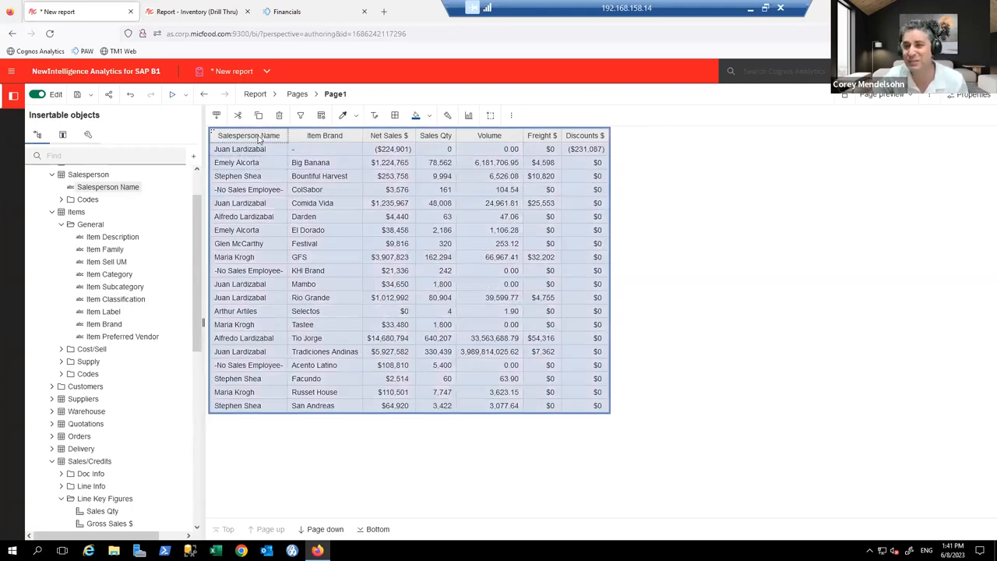
Step: Group the list by Salesperson Name and page through the grouped rows, returning to the first page
{"action": "left_click", "coordinate": [259, 138]}
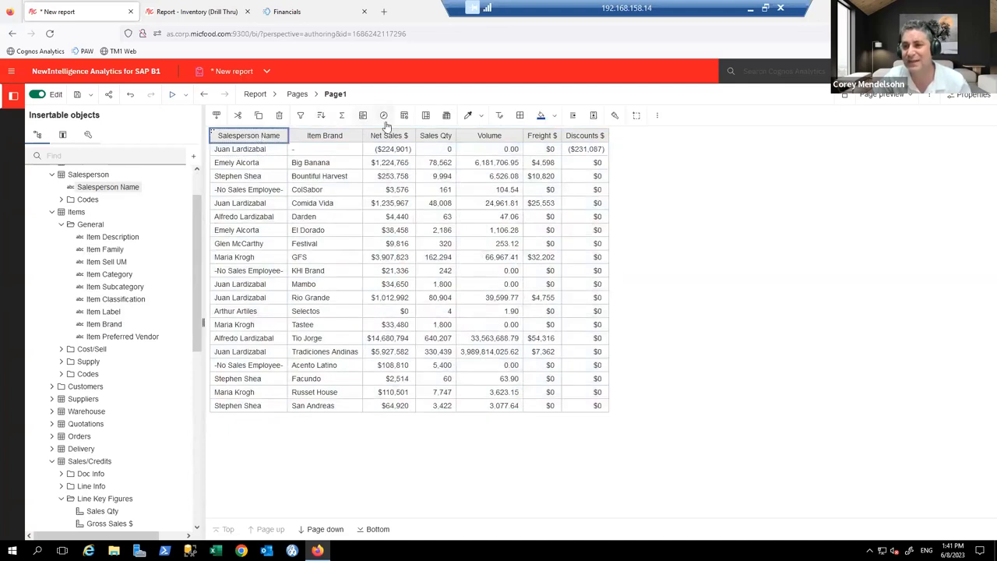
{"action": "left_click", "coordinate": [425, 116]}
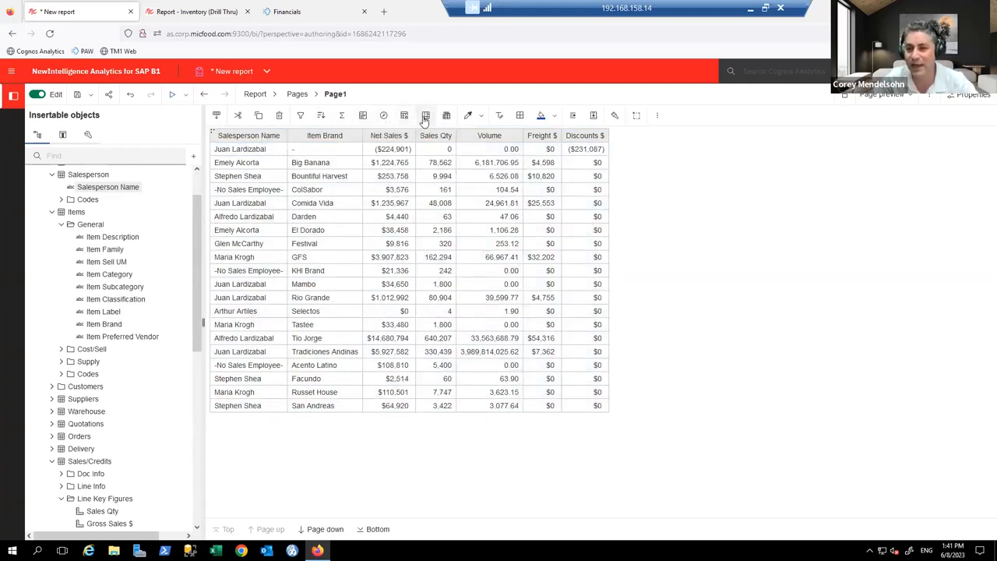
{"action": "left_click", "coordinate": [321, 530]}
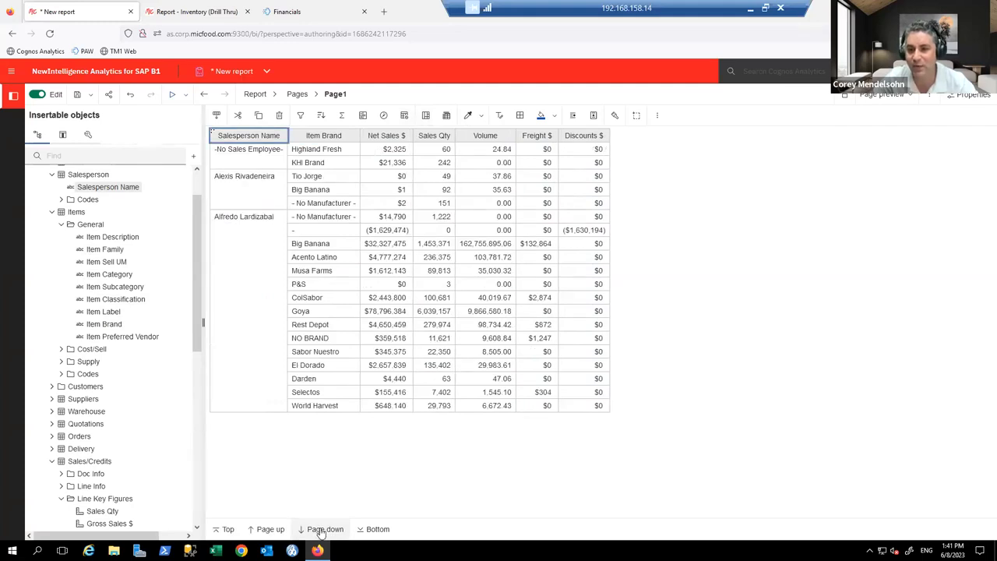
{"action": "left_click", "coordinate": [321, 530]}
{"action": "left_click", "coordinate": [321, 530]}
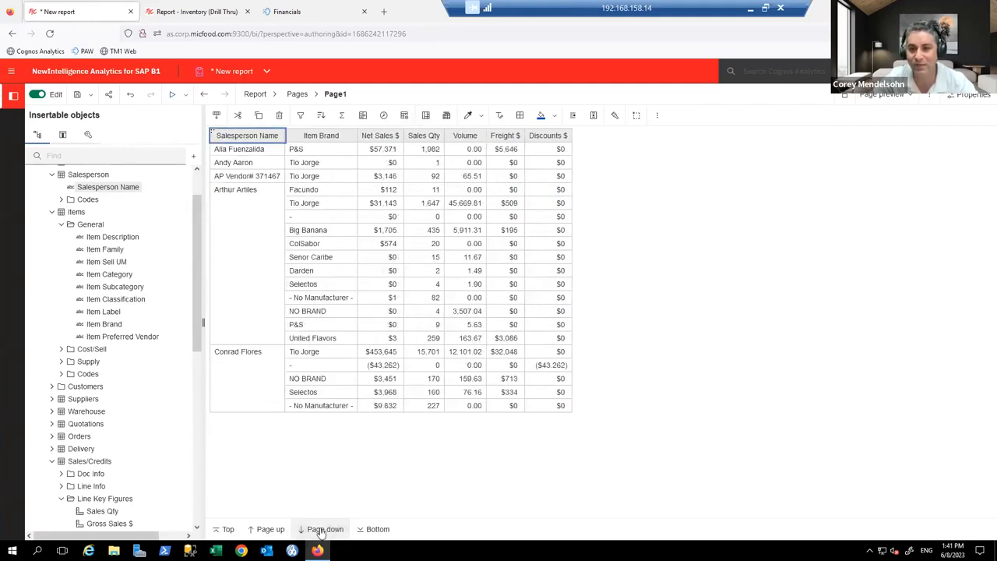
{"action": "left_click", "coordinate": [228, 529]}
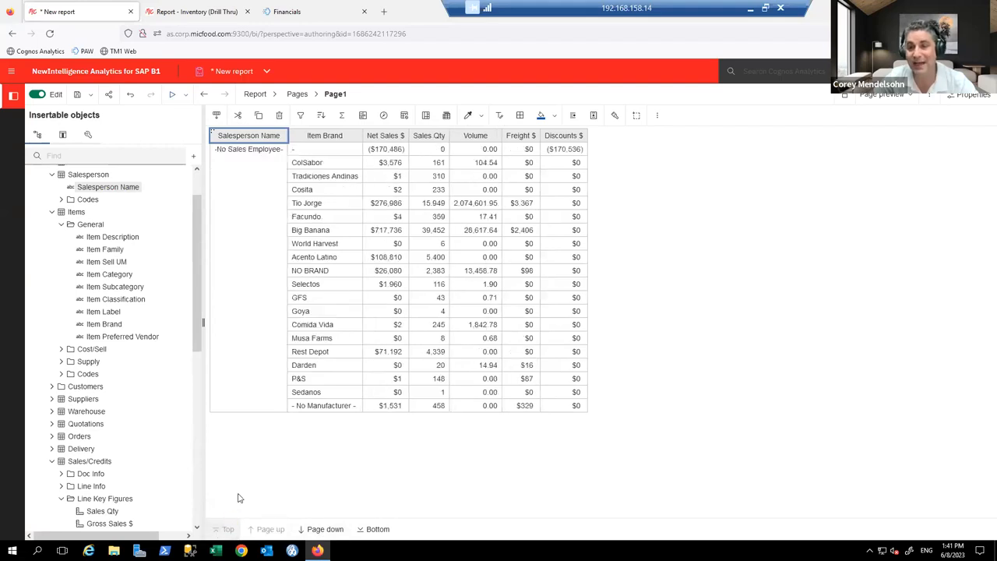
Step: Filter the Salesperson Name column to exclude -No Sales Employee-
{"action": "left_click", "coordinate": [260, 200]}
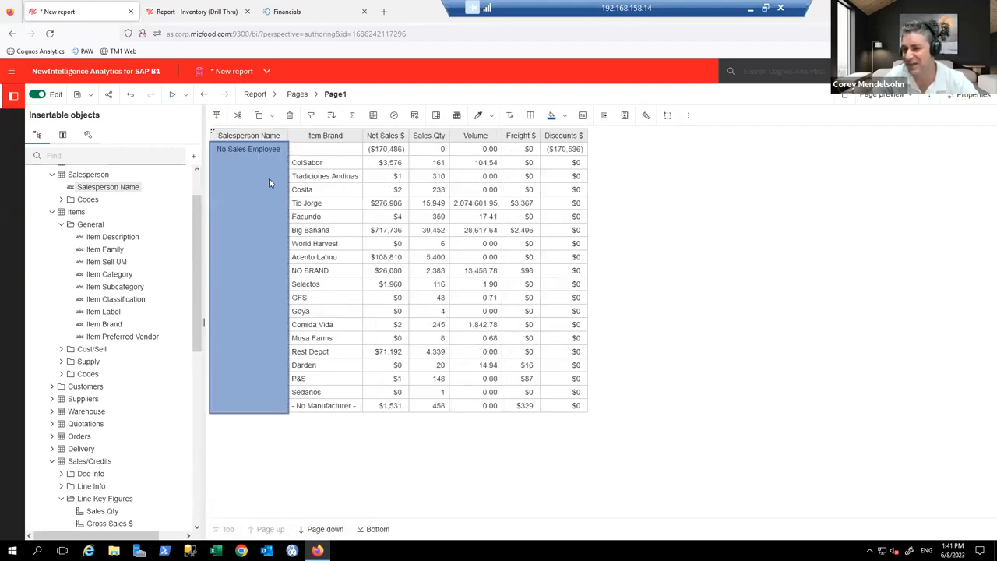
{"action": "left_click", "coordinate": [311, 116]}
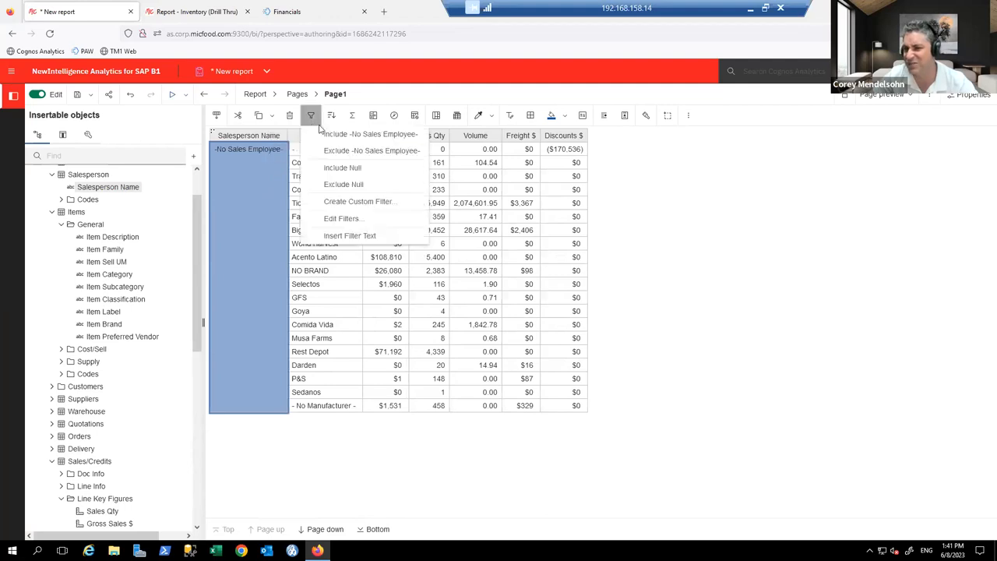
{"action": "left_click", "coordinate": [342, 153]}
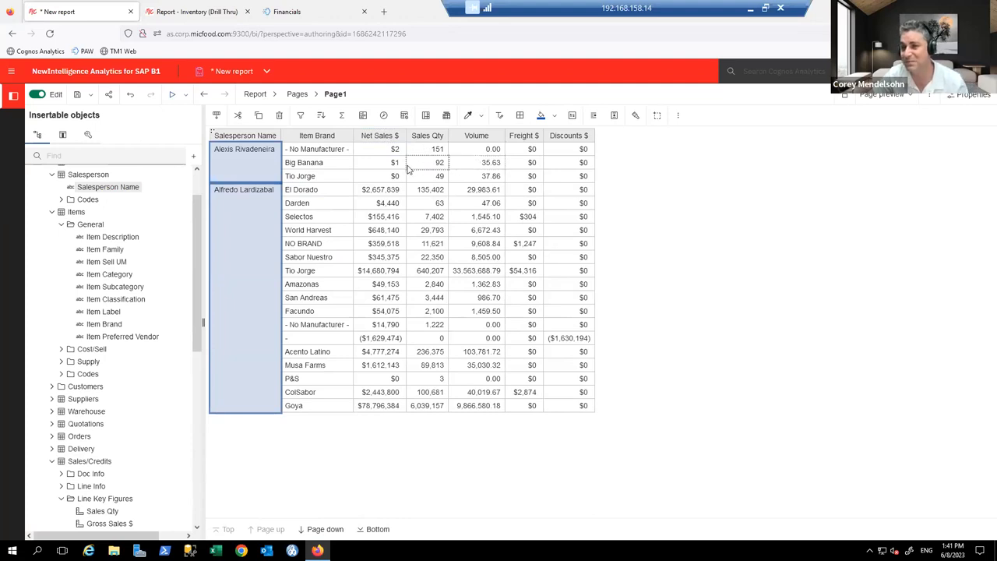
Step: Add the default summary to all columns from Net Sales $ through Discounts $ and view the next page of results
{"action": "left_click", "coordinate": [383, 137]}
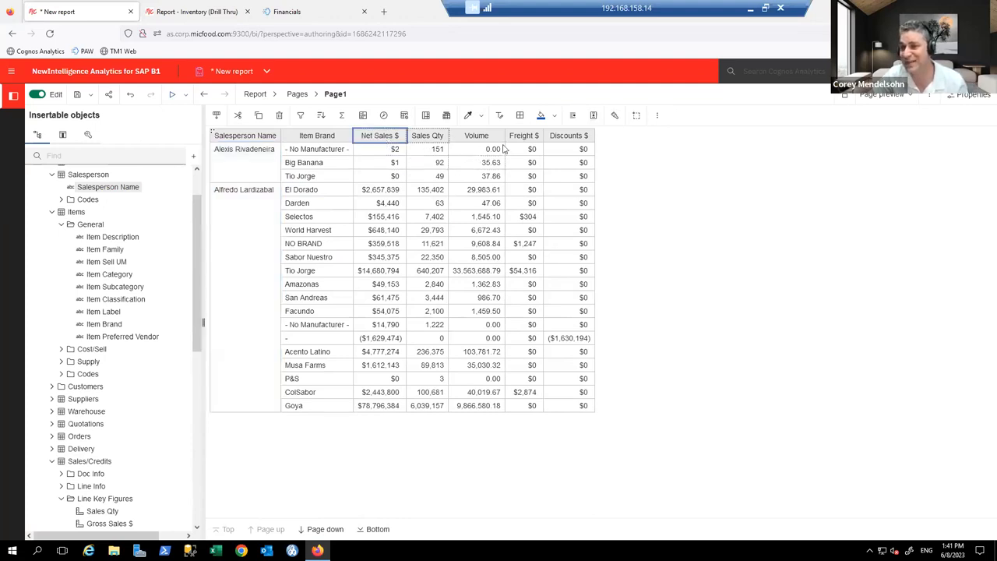
{"action": "left_click", "coordinate": [566, 139], "text": "shift"}
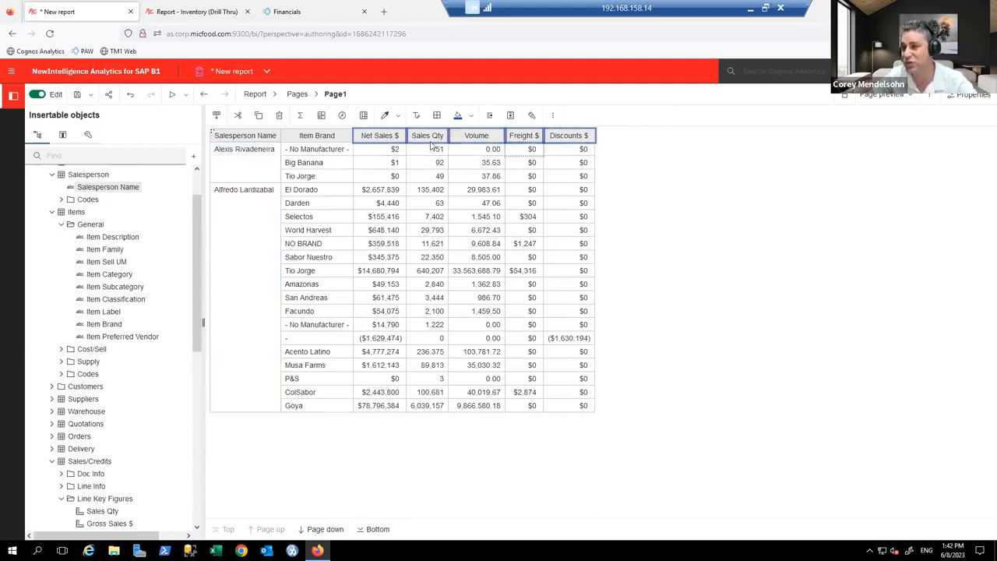
{"action": "left_click", "coordinate": [301, 116]}
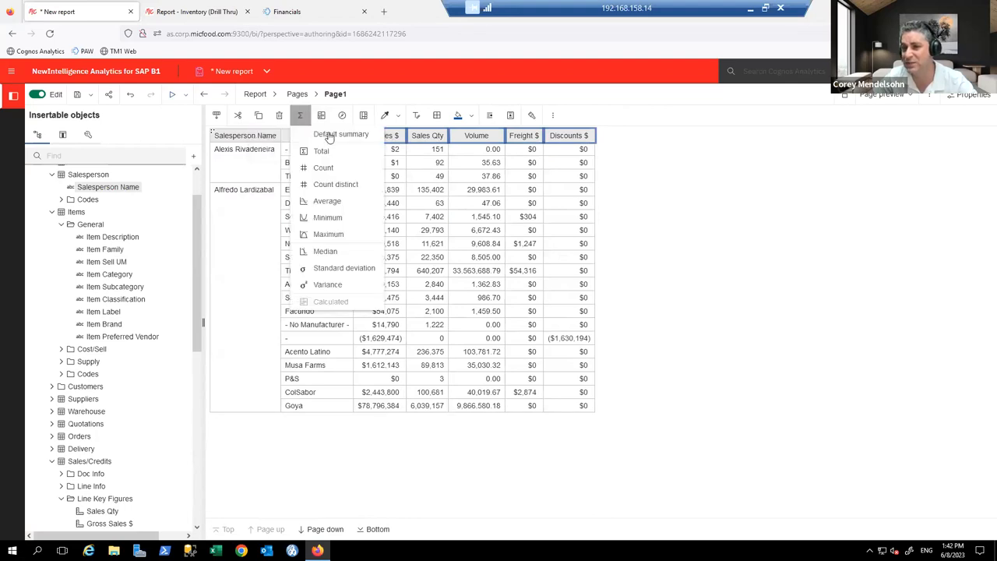
{"action": "left_click", "coordinate": [328, 134]}
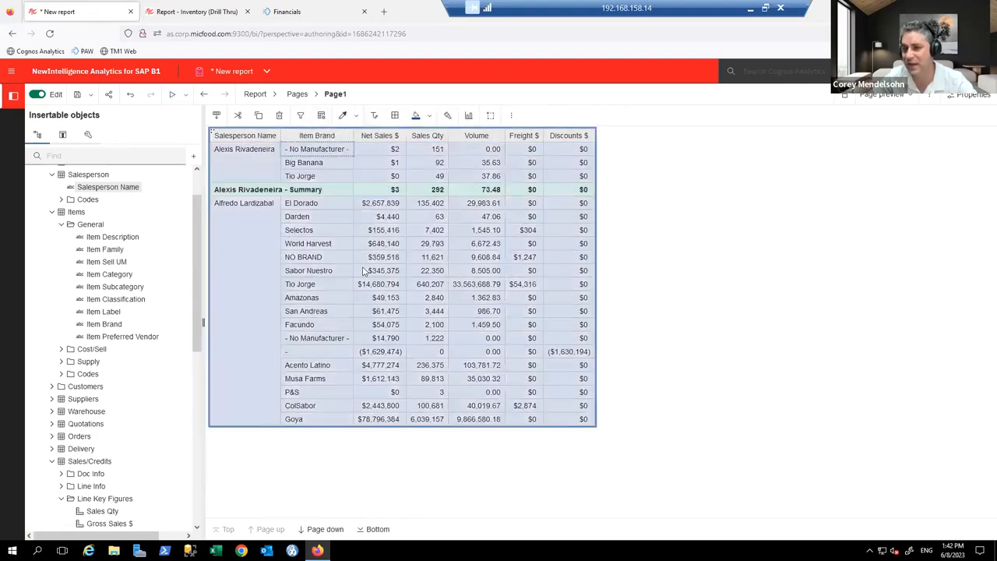
{"action": "left_click", "coordinate": [315, 531]}
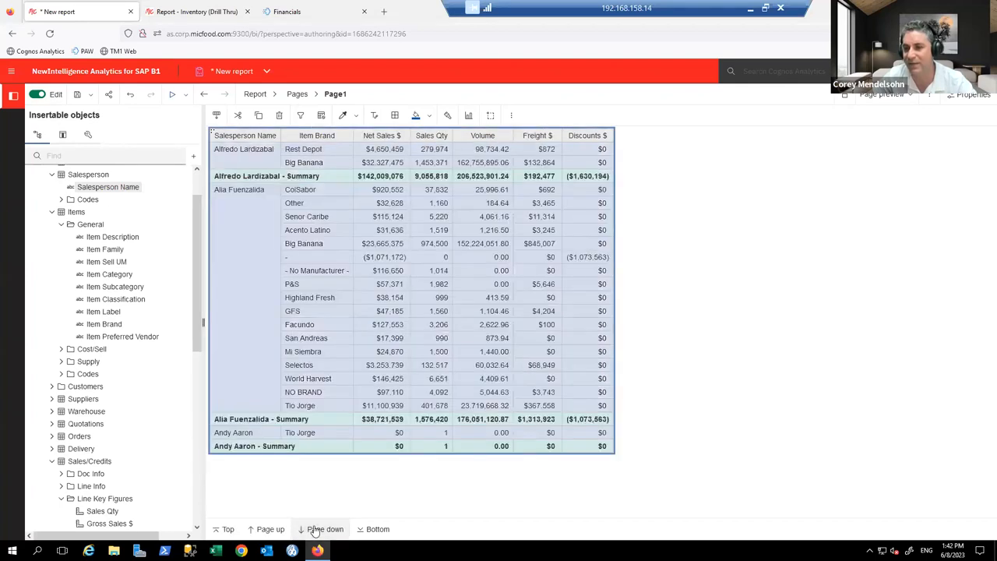